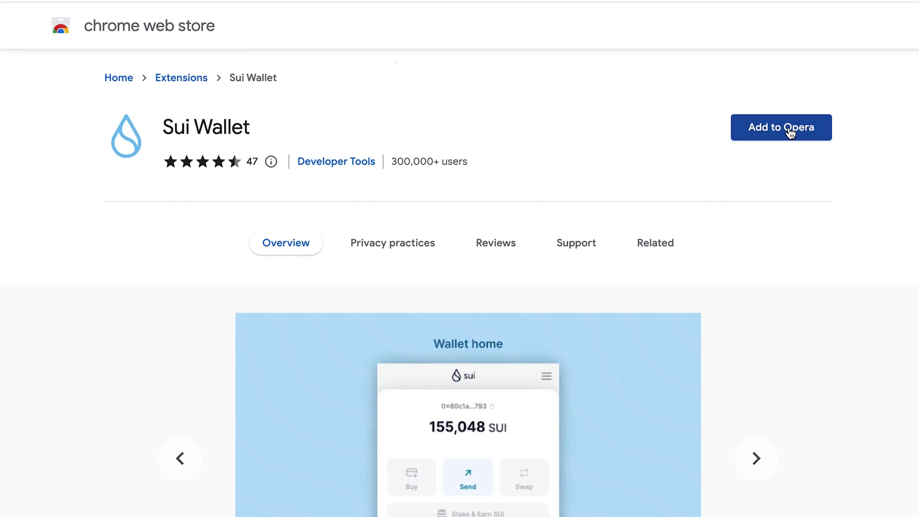
Step: Add the Sui Wallet extension to Opera and dismiss the installation notice
left_click(790, 133)
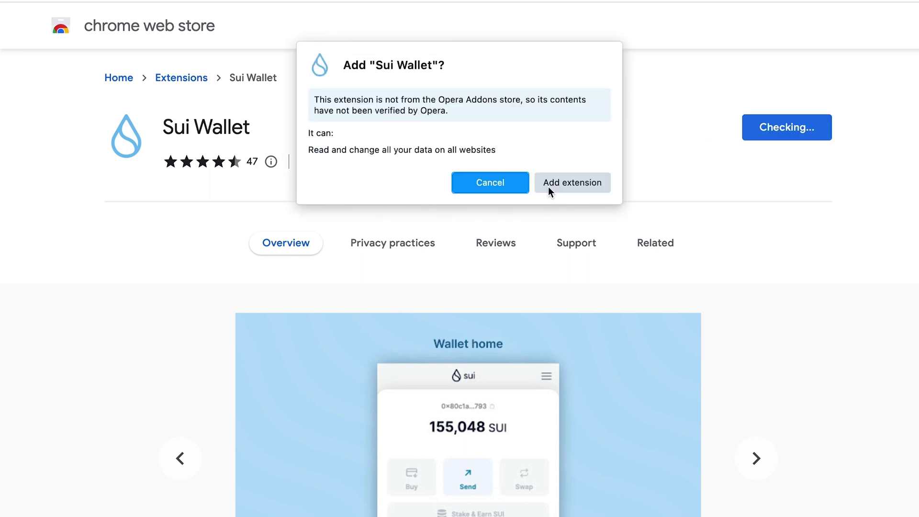
left_click(549, 186)
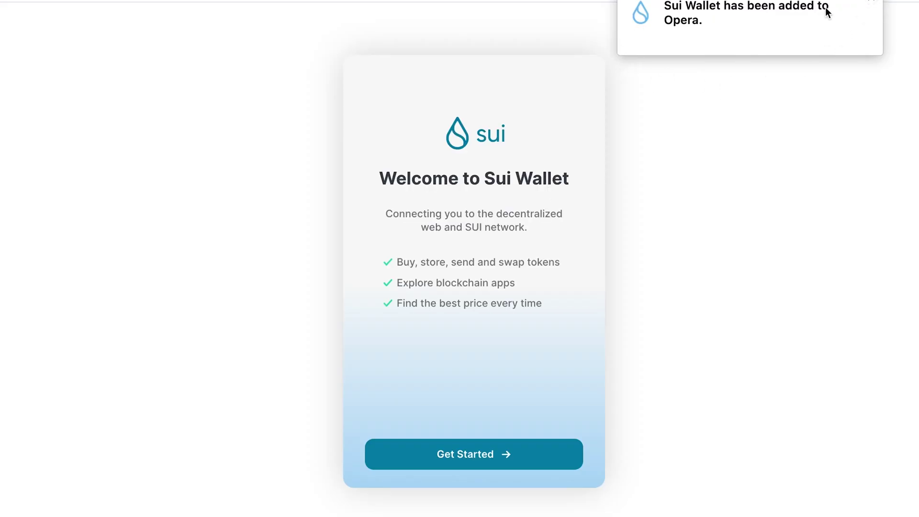
left_click(869, 4)
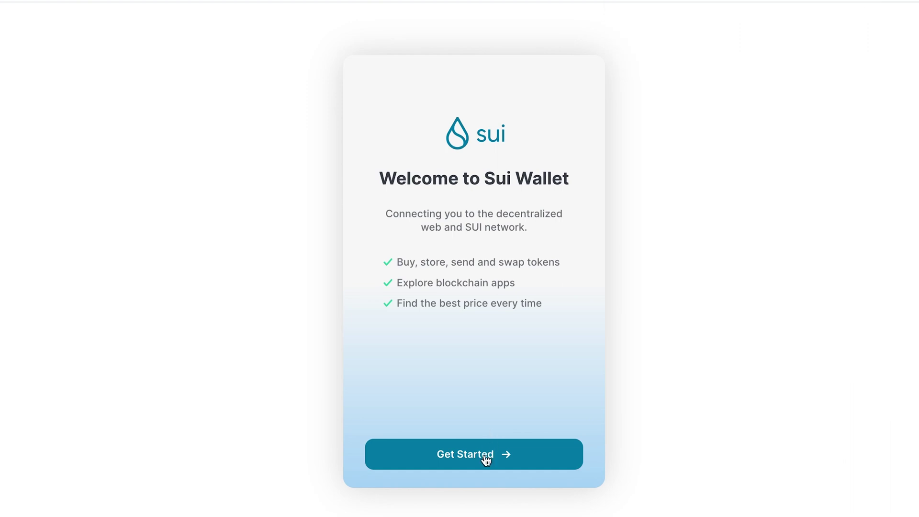
Step: Create a new Sui wallet, entering and confirming the wallet password and accepting the Terms of Service
left_click(486, 457)
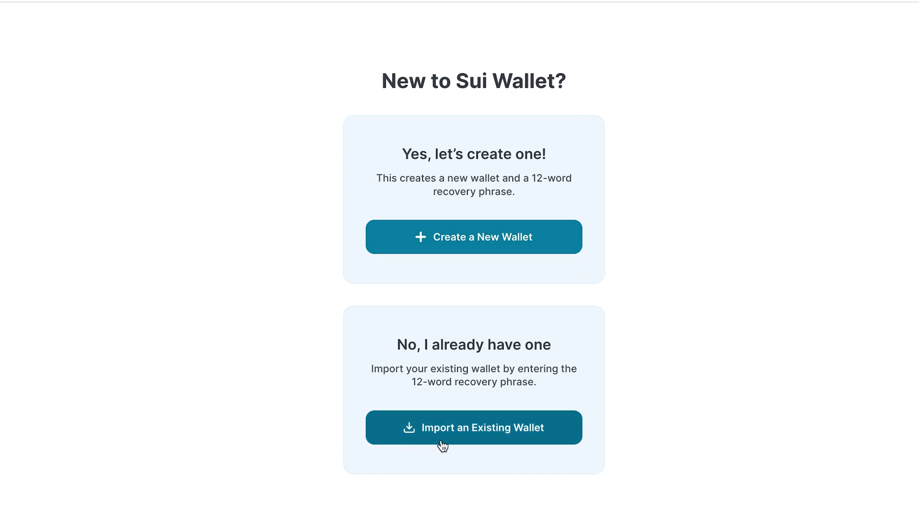
left_click(464, 252)
left_click(449, 193)
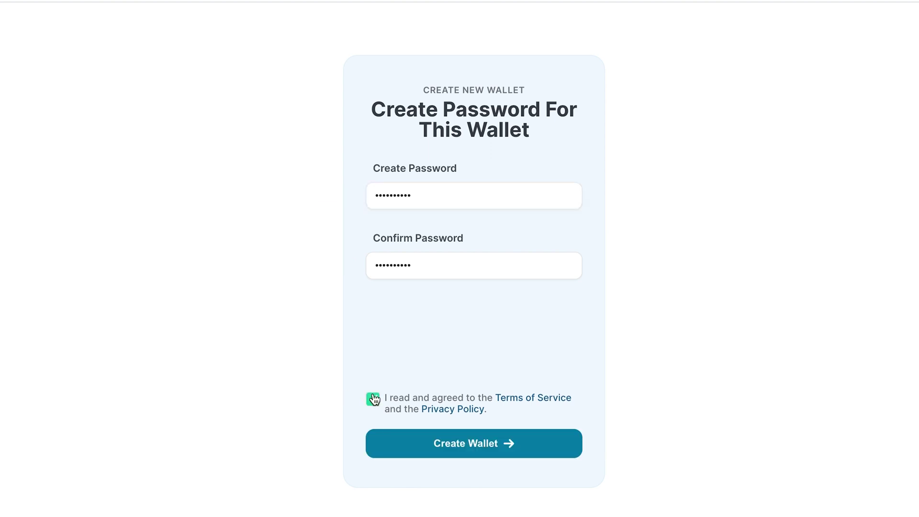
left_click(451, 454)
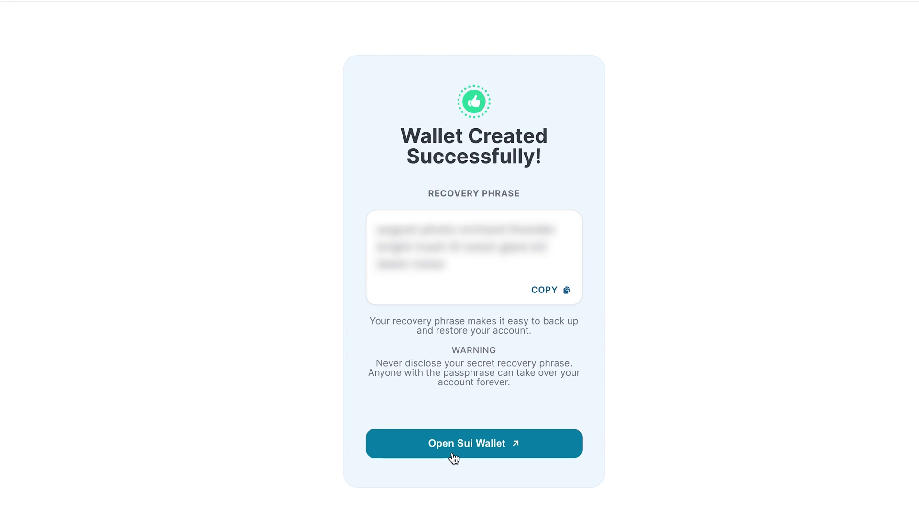
Step: Open the newly created wallet and request DevNet SUI tokens for it
left_click(483, 452)
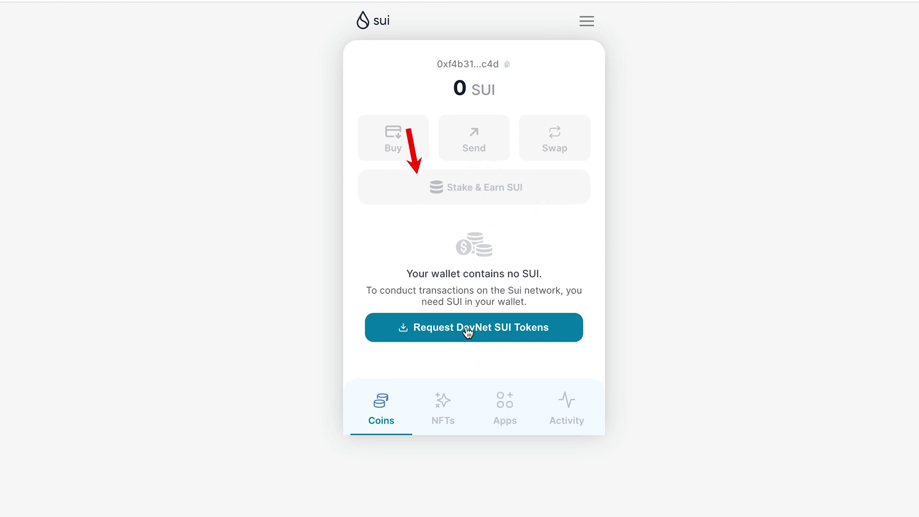
left_click(495, 334)
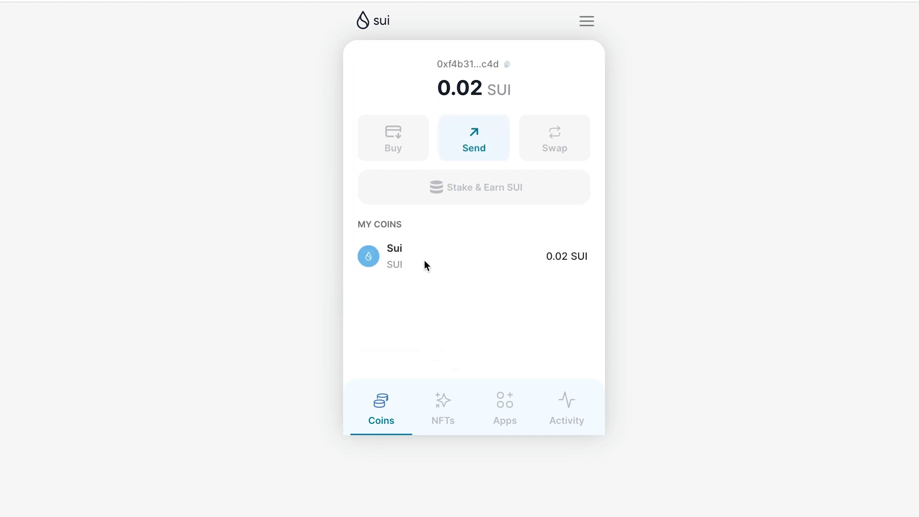
Step: Open the wallet settings and examine the network options, keeping DevNet selected
left_click(587, 22)
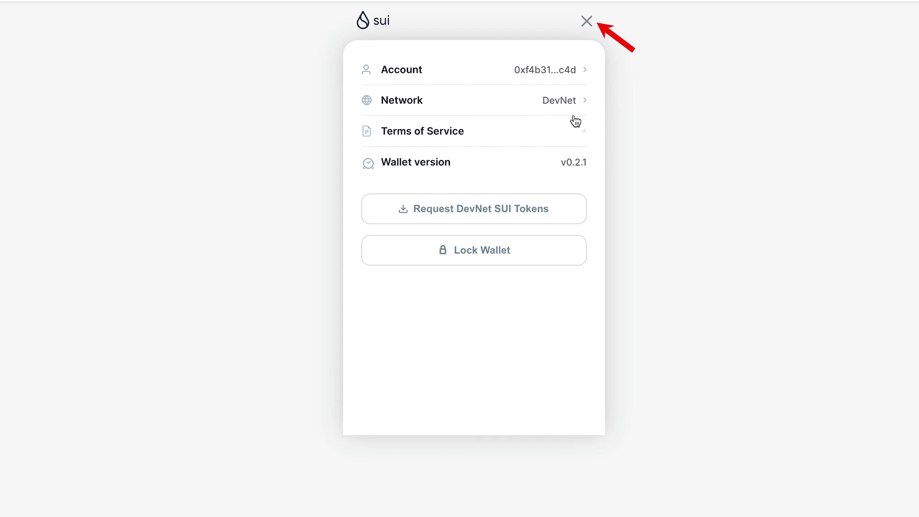
left_click(588, 22)
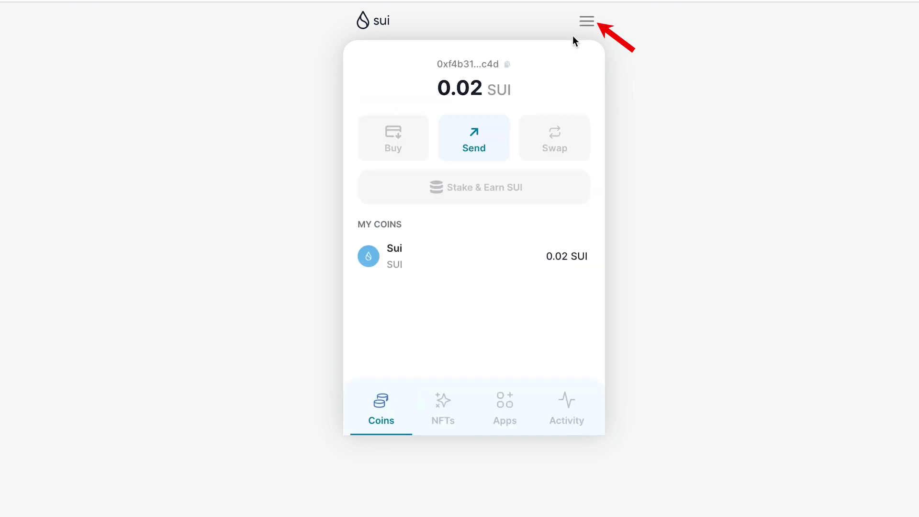
left_click(586, 22)
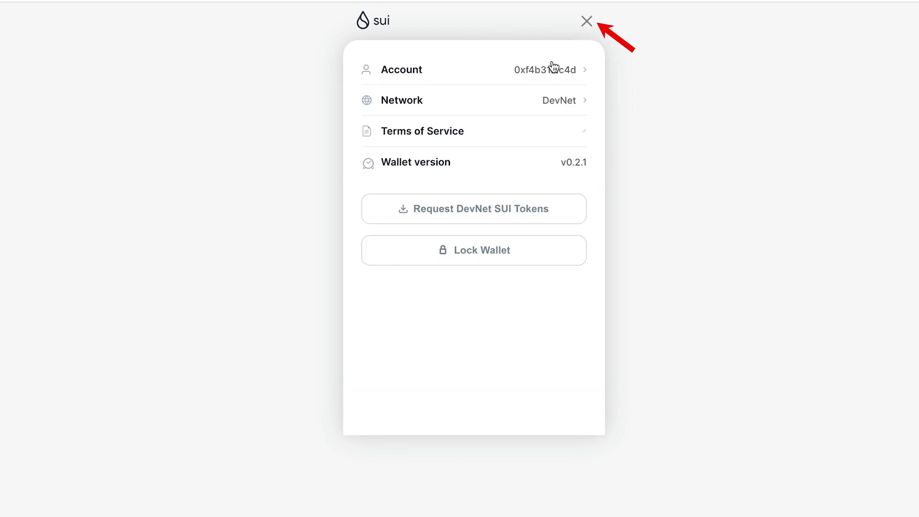
left_click(437, 108)
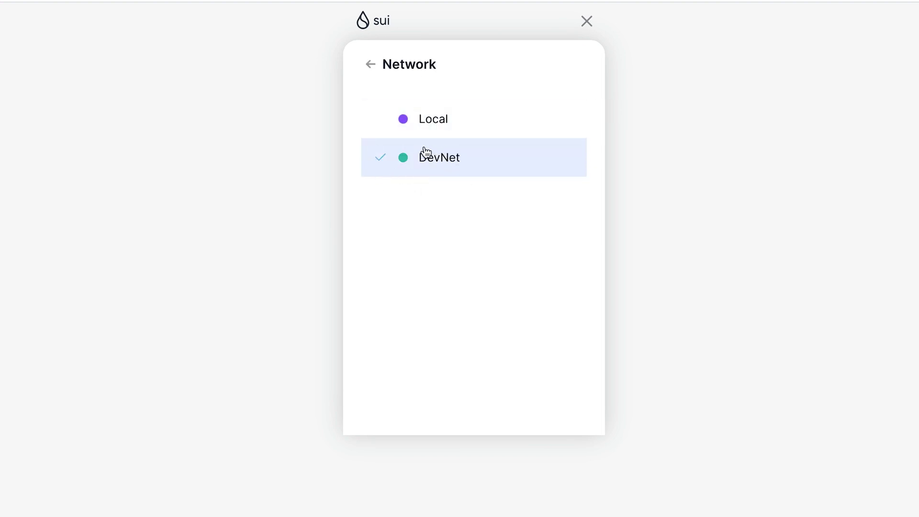
left_click(417, 128)
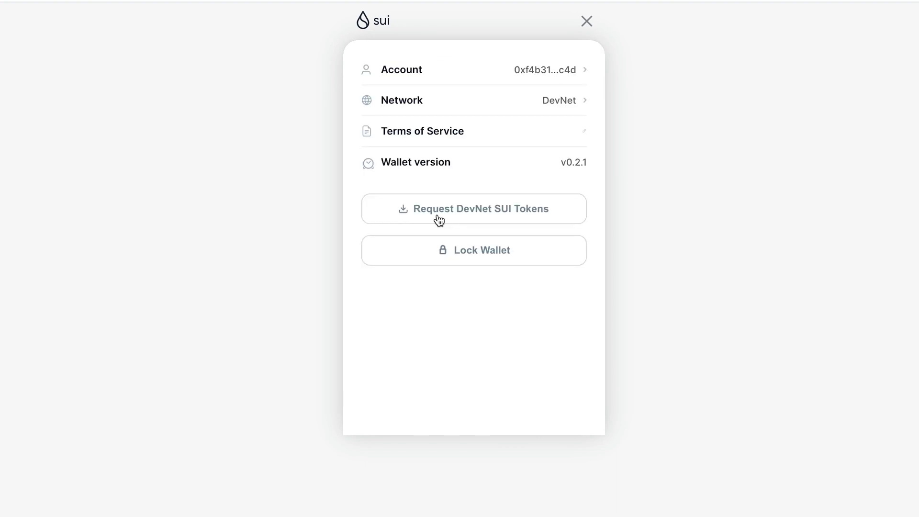
Step: Request additional DevNet SUI tokens from the wallet settings
left_click(439, 221)
left_click(480, 253)
left_click(454, 218)
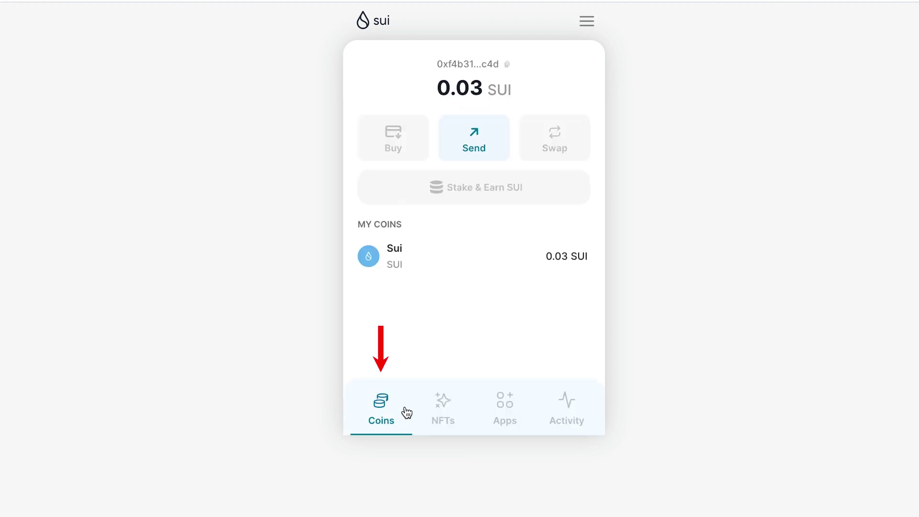
Step: Look through the wallet's NFTs, Apps and Activity pages
left_click(432, 421)
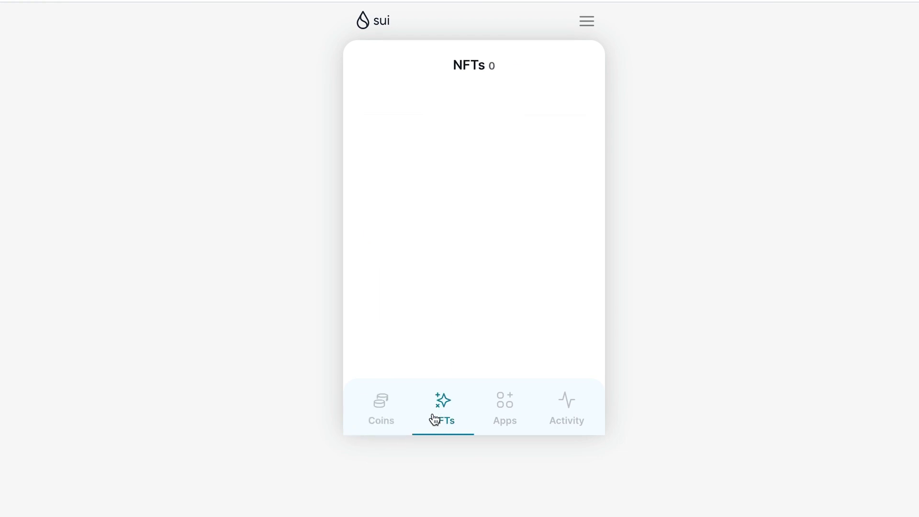
left_click(495, 404)
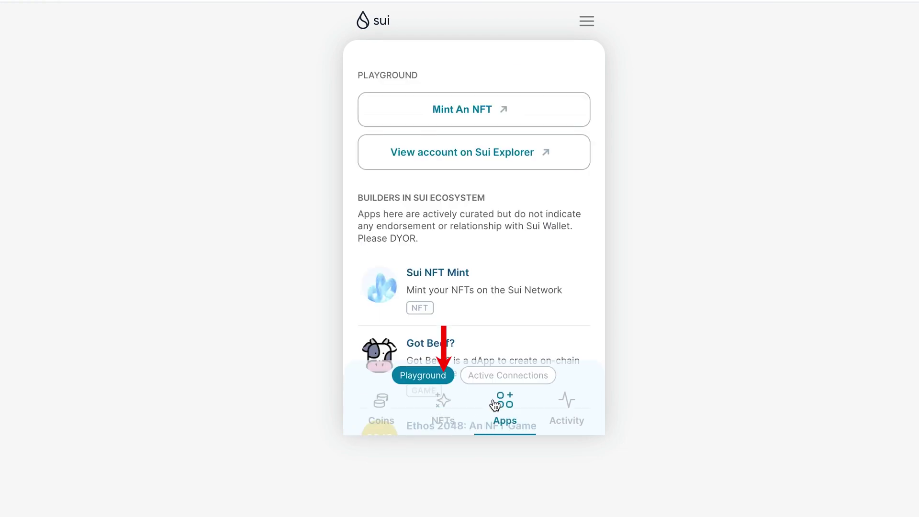
left_click(565, 402)
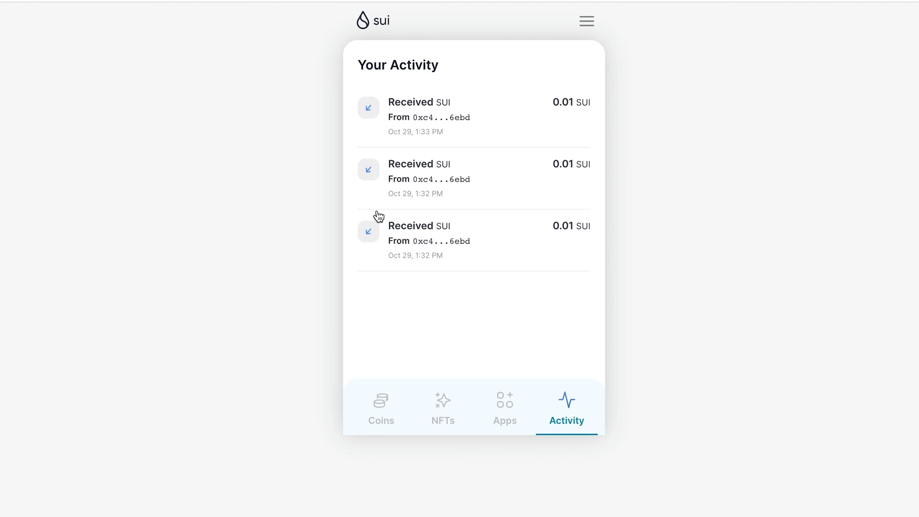
Step: Examine the most recent received SUI transaction, view it on the explorer, and close its details
left_click(452, 126)
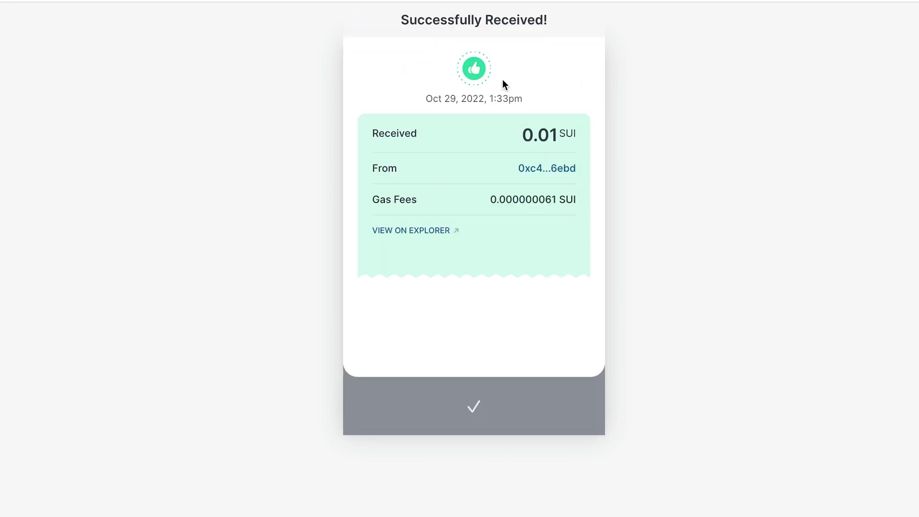
left_click(415, 231)
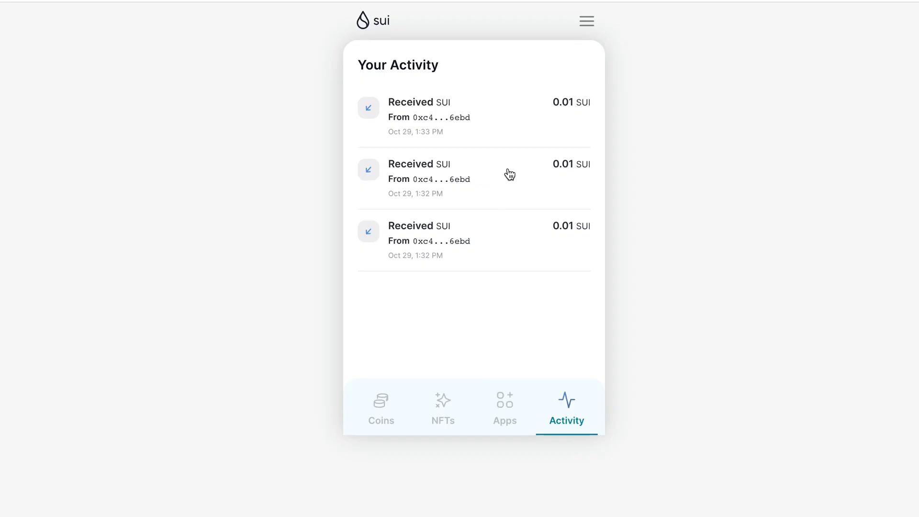
left_click(454, 406)
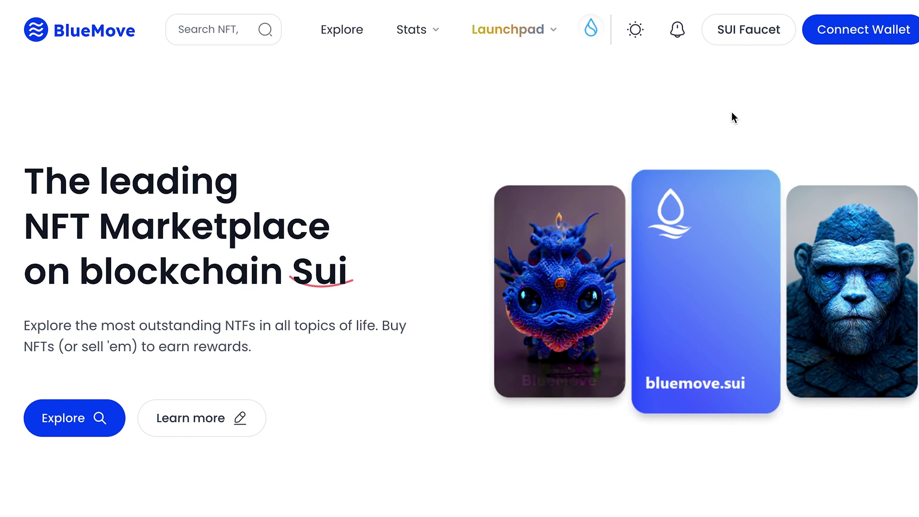
Step: Connect the Sui Wallet to the BlueMove marketplace and request tokens from its SUI faucet
left_click(843, 36)
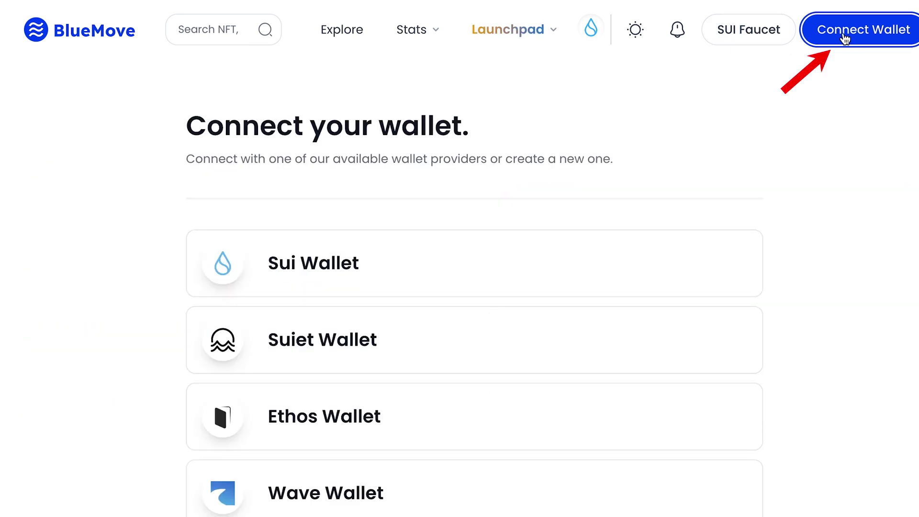
left_click(390, 247)
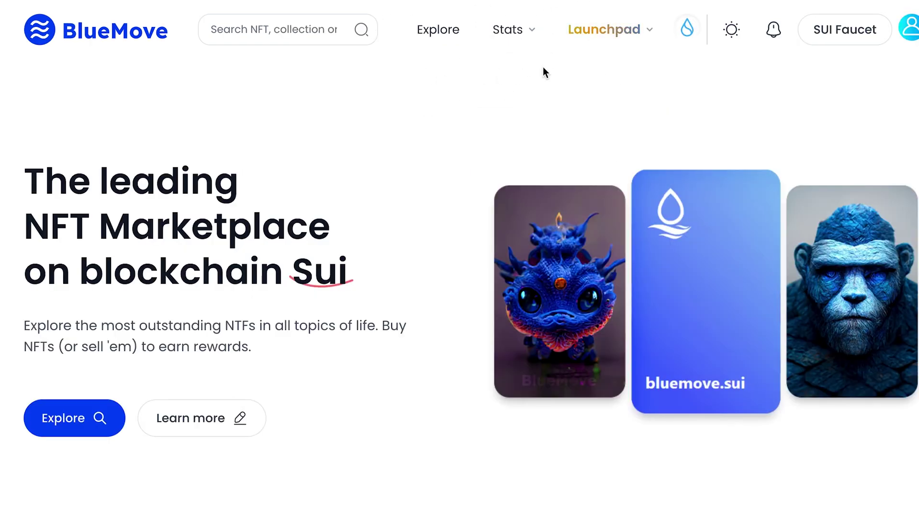
left_click(851, 37)
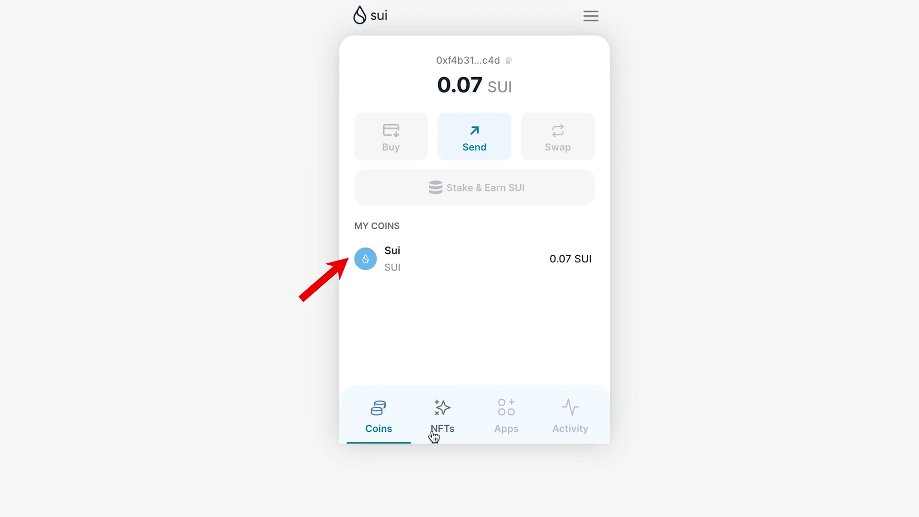
Step: Mint an NFT from the wallet's Apps playground and check the NFT collection
left_click(503, 413)
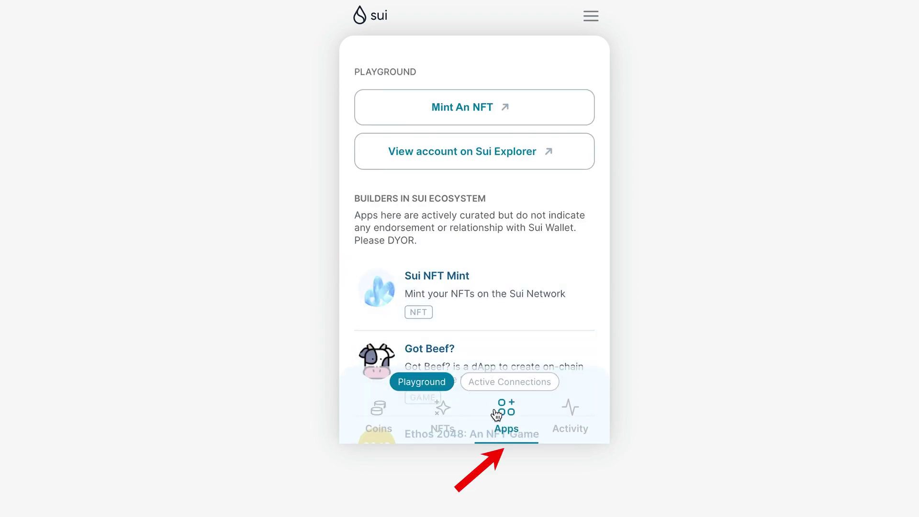
left_click(487, 117)
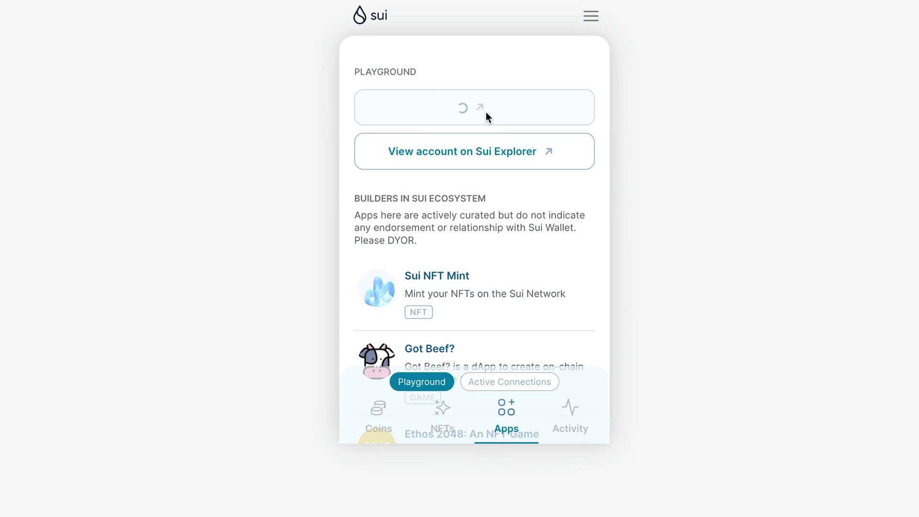
left_click(446, 411)
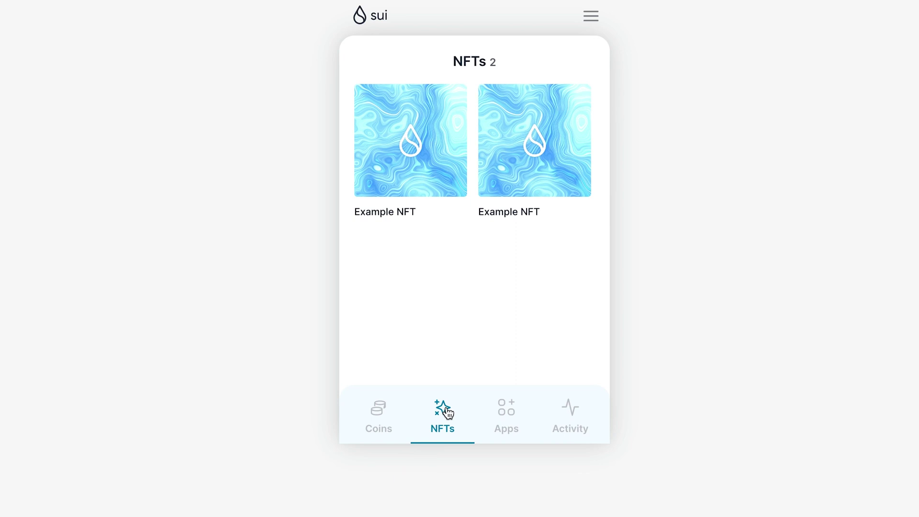
left_click(516, 424)
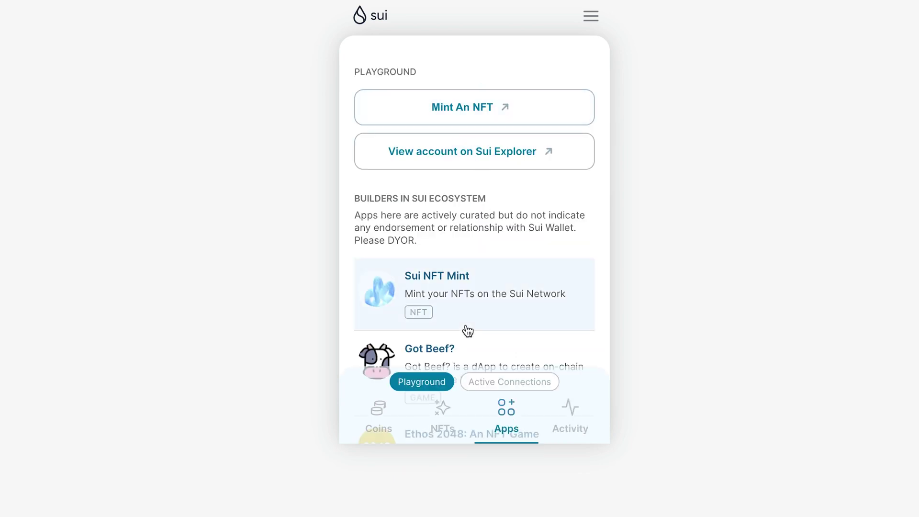
left_click(455, 430)
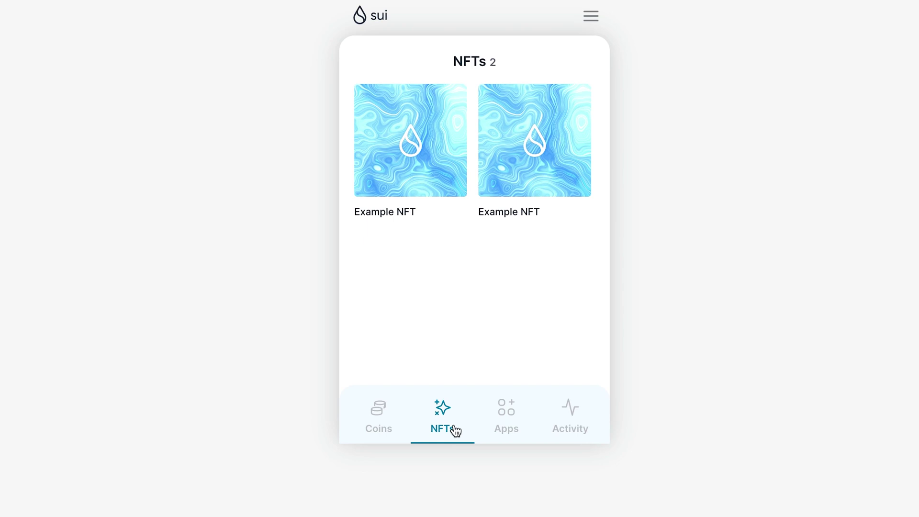